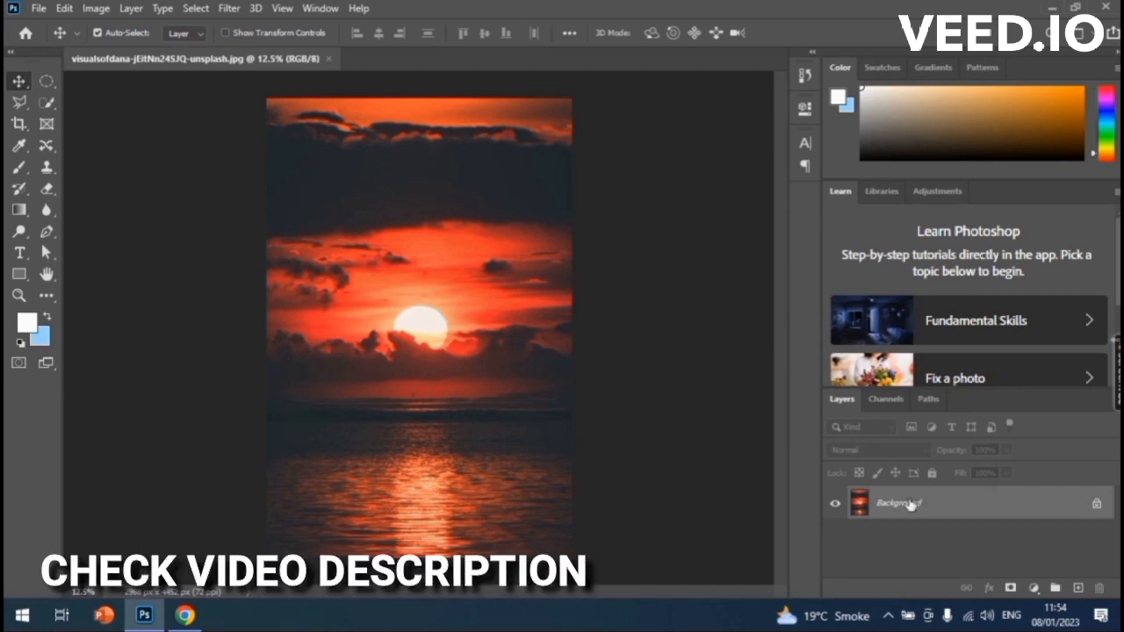
- Unlock the Background as Layer 0 and place a new layer filled with white beneath it
double_click(911, 505)
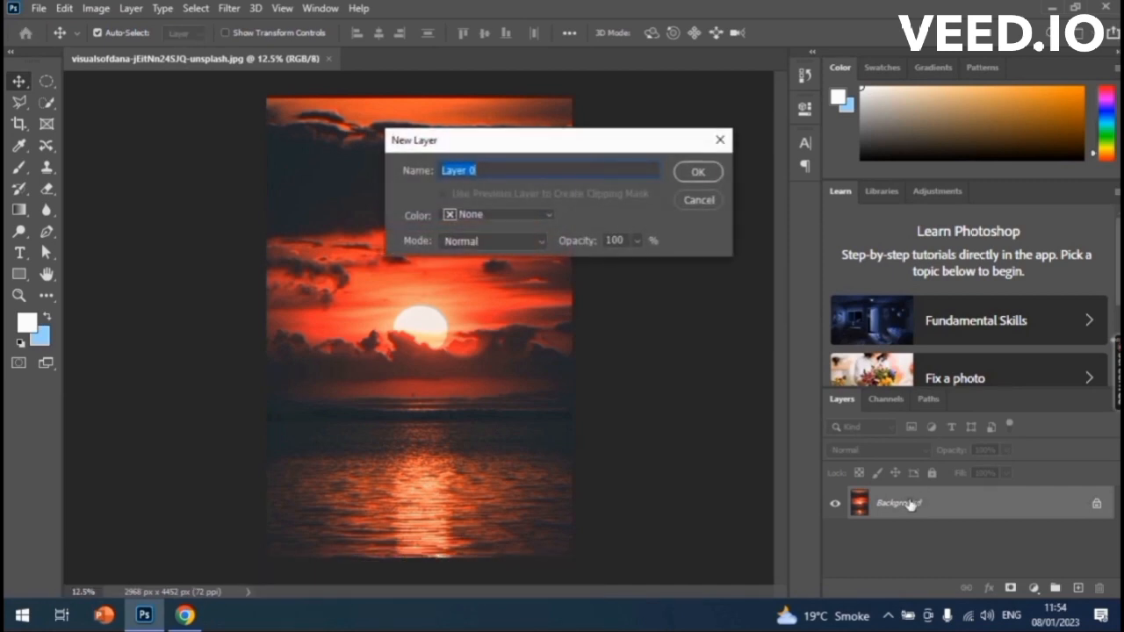
left_click(700, 175)
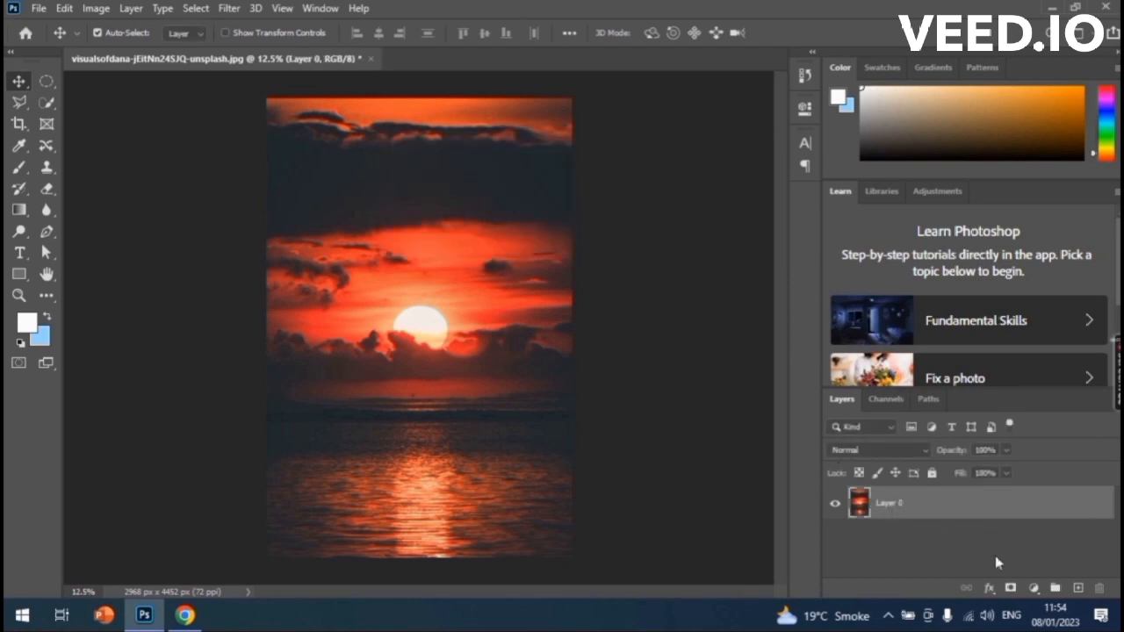
left_click(1080, 589)
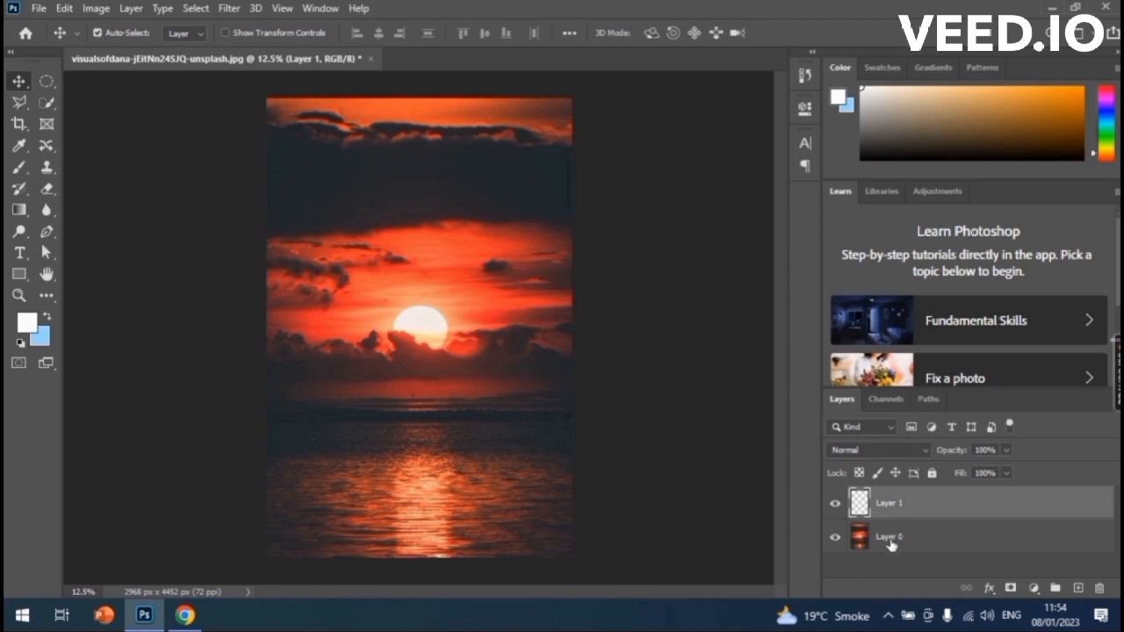
left_click_drag(888, 538, 890, 508)
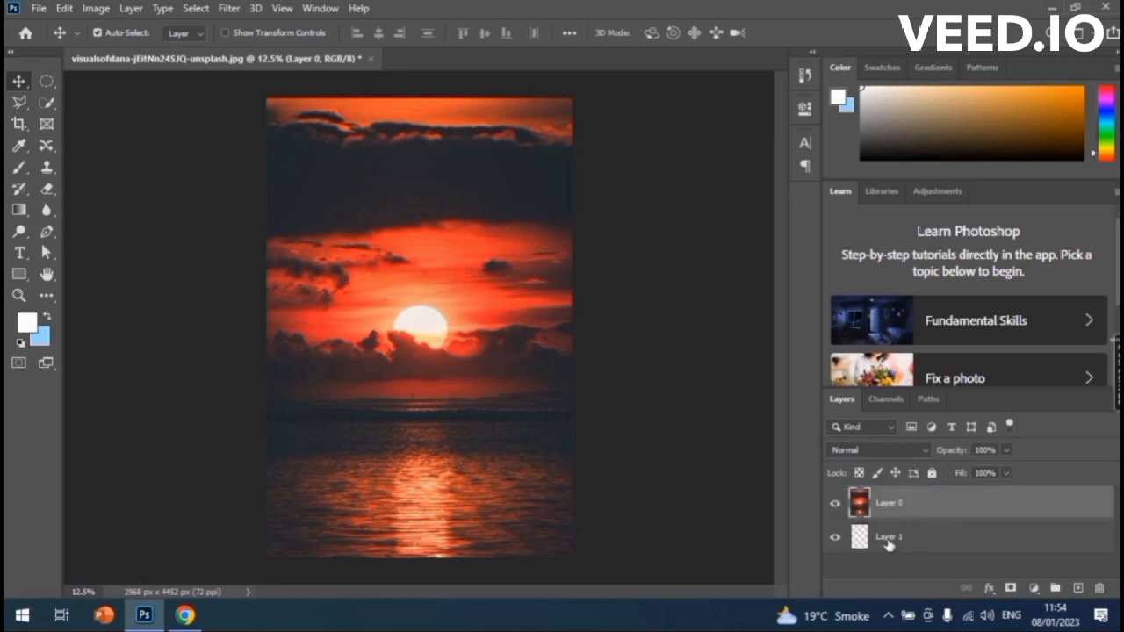
left_click(889, 541)
key("alt+BackSpace")
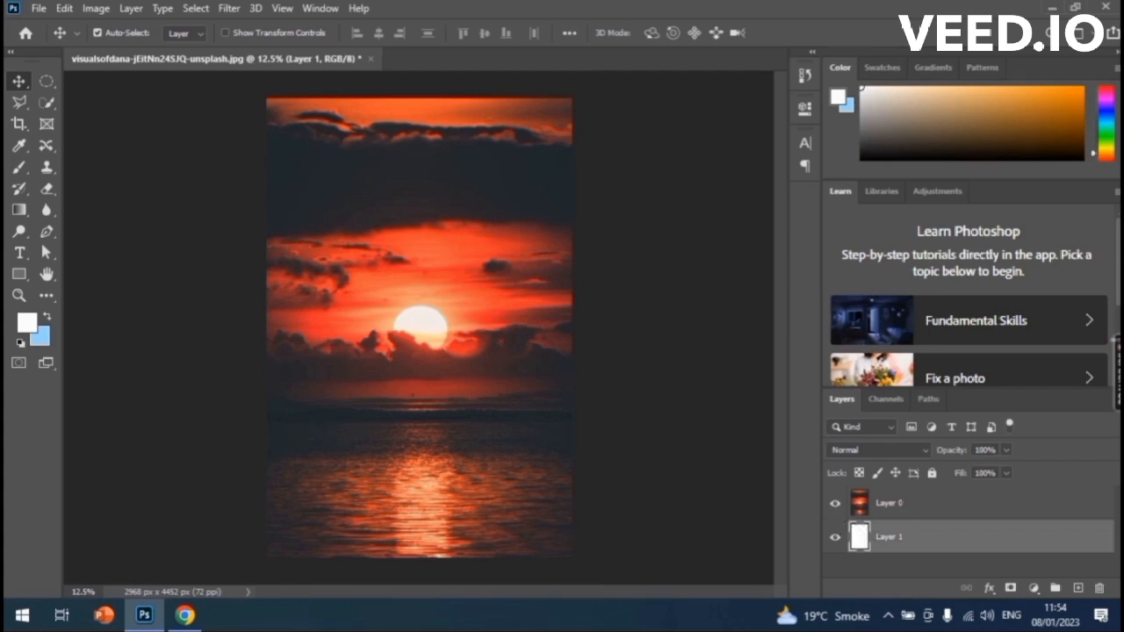
- Add the white text "NATURE" in Cooper Black Regular at 391.01 pt on a text layer above the sunset photo
left_click(887, 510)
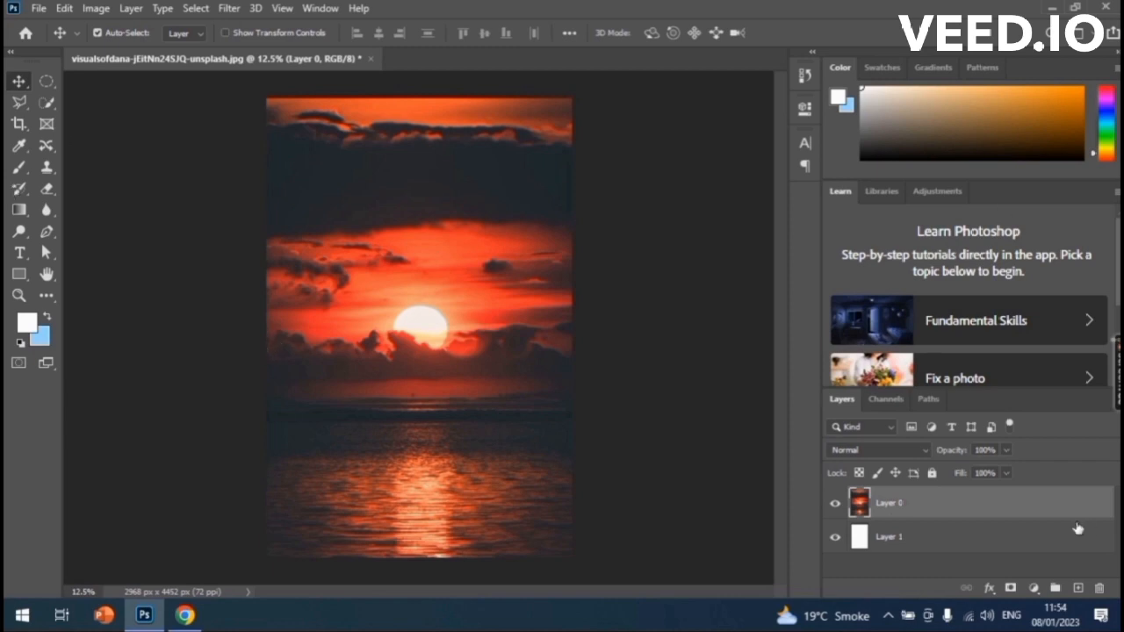
left_click(26, 254)
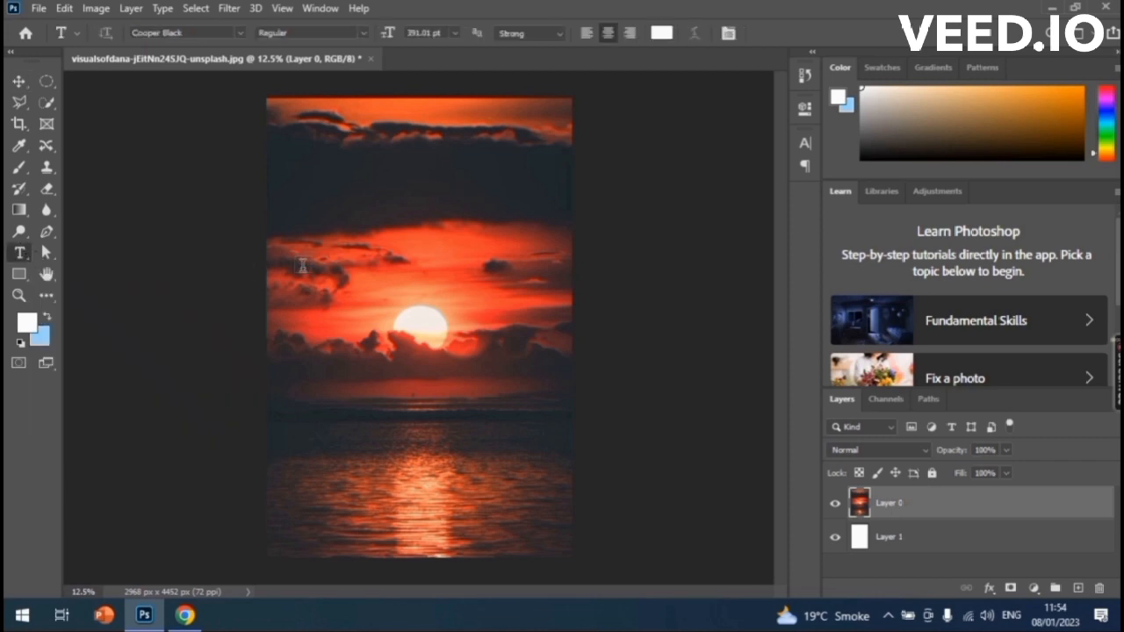
left_click(303, 266)
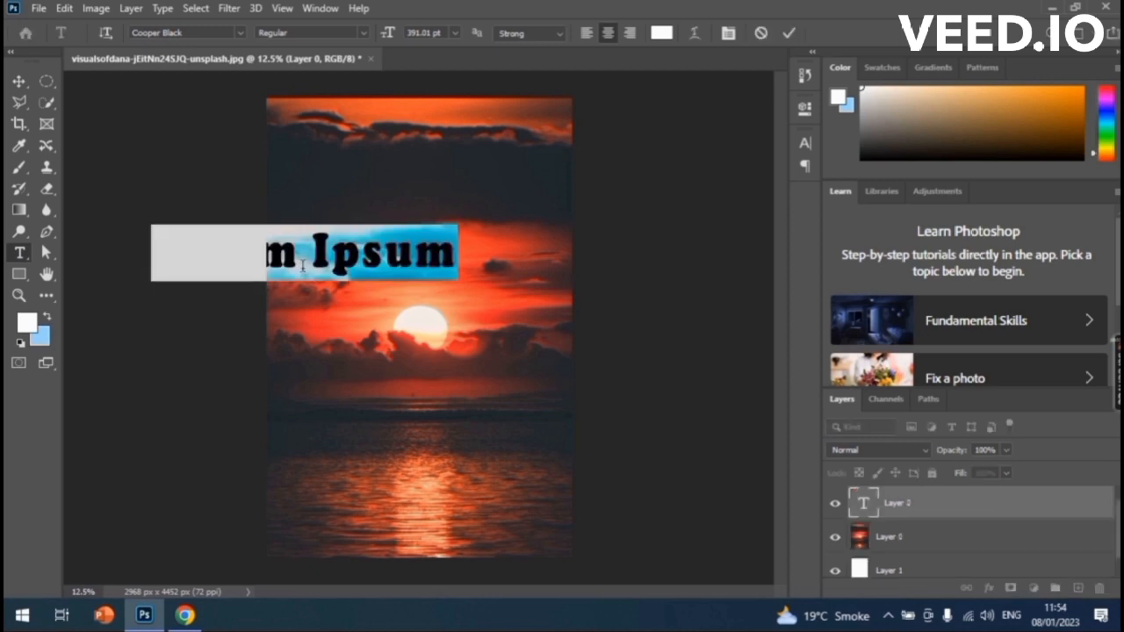
key("BackSpace")
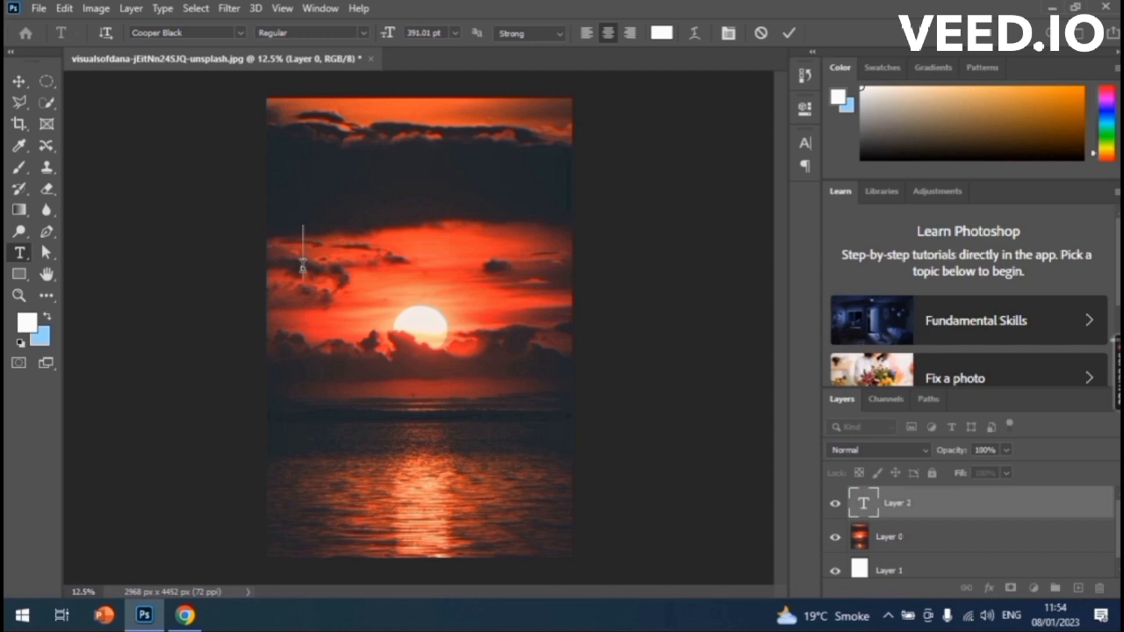
type("NA")
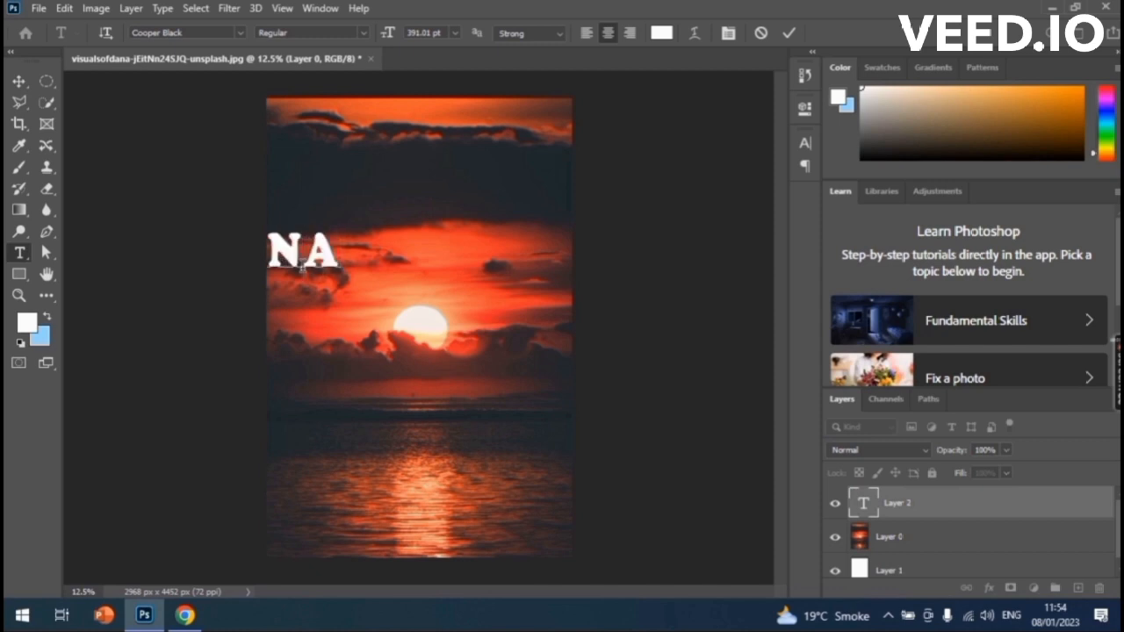
type("T")
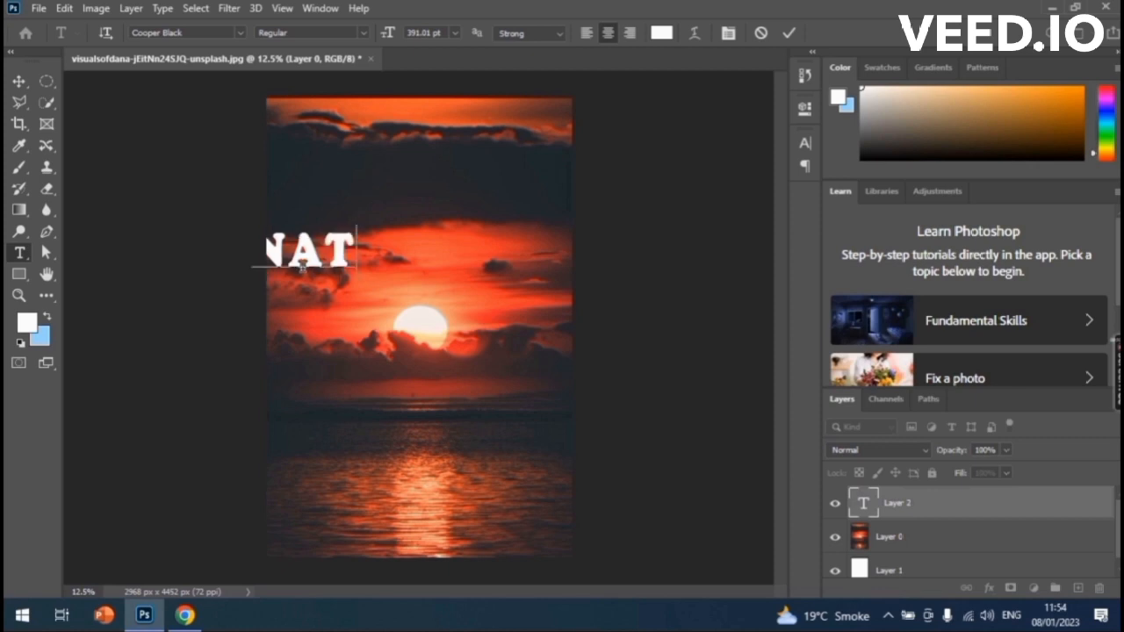
type("U")
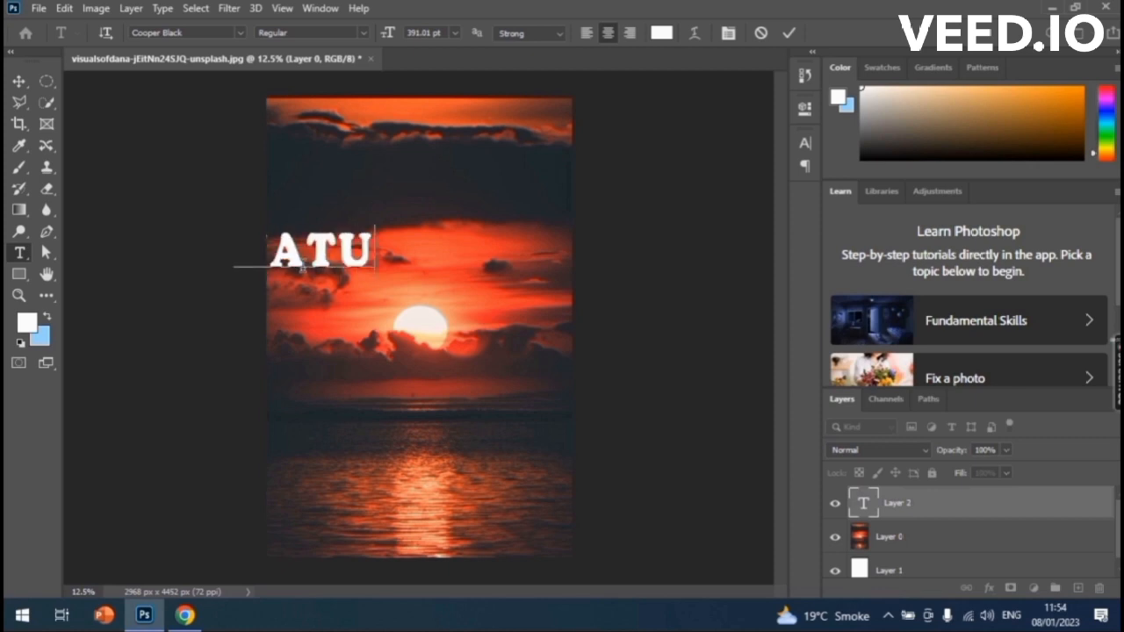
type("RE")
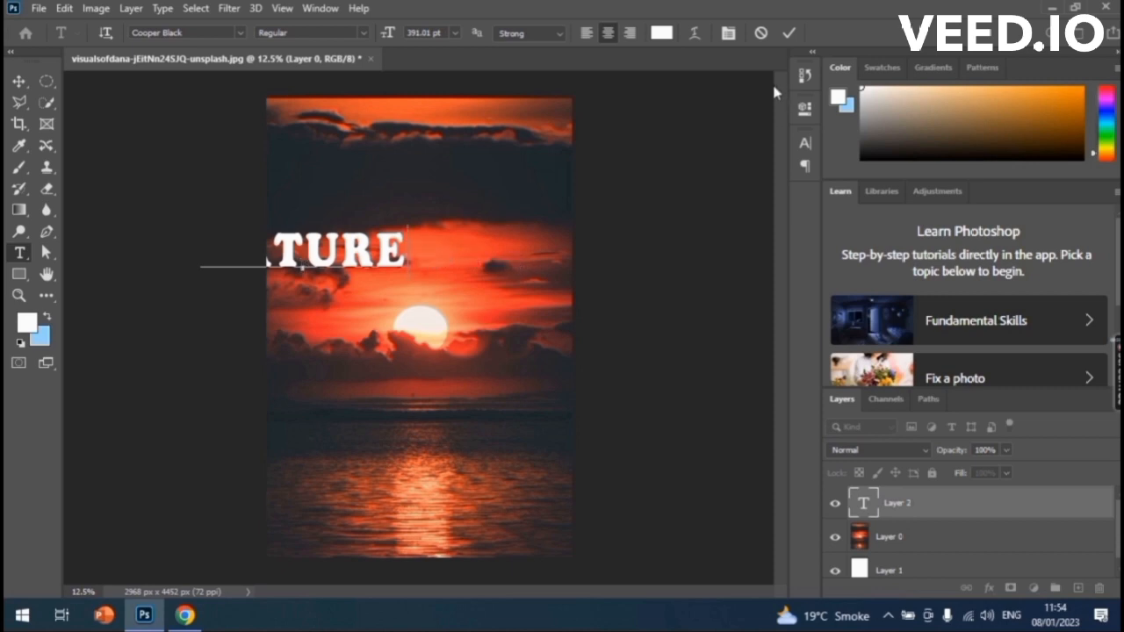
left_click(794, 31)
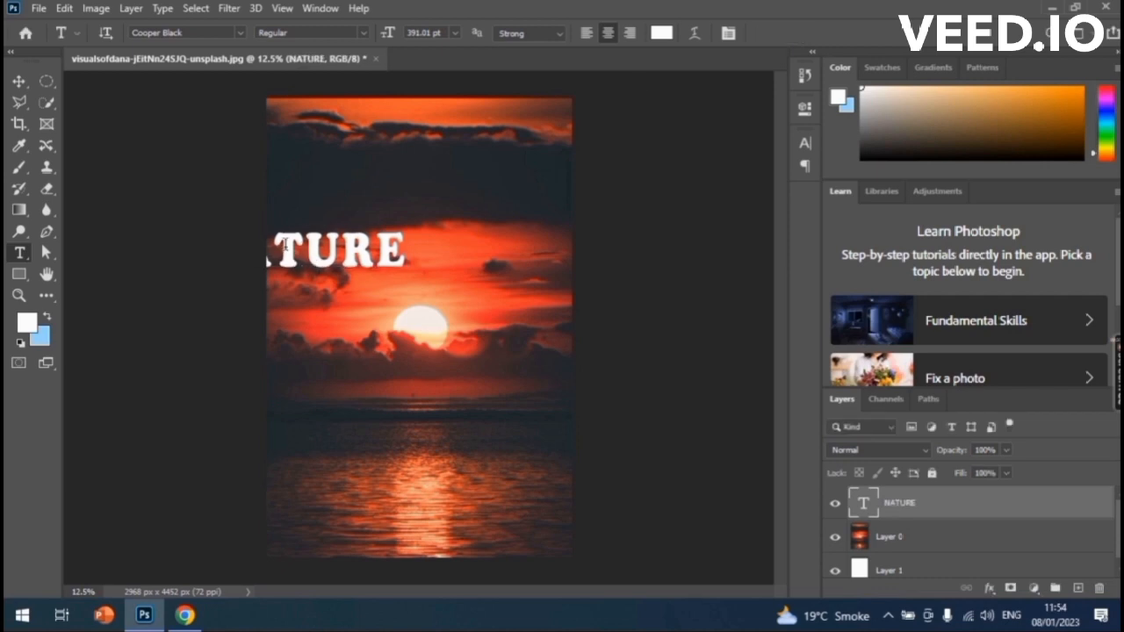
- Stretch the NATURE text to the full image width, scaling it to 148.12% wide and 252.81% high, and centre it on the canvas
left_click(18, 80)
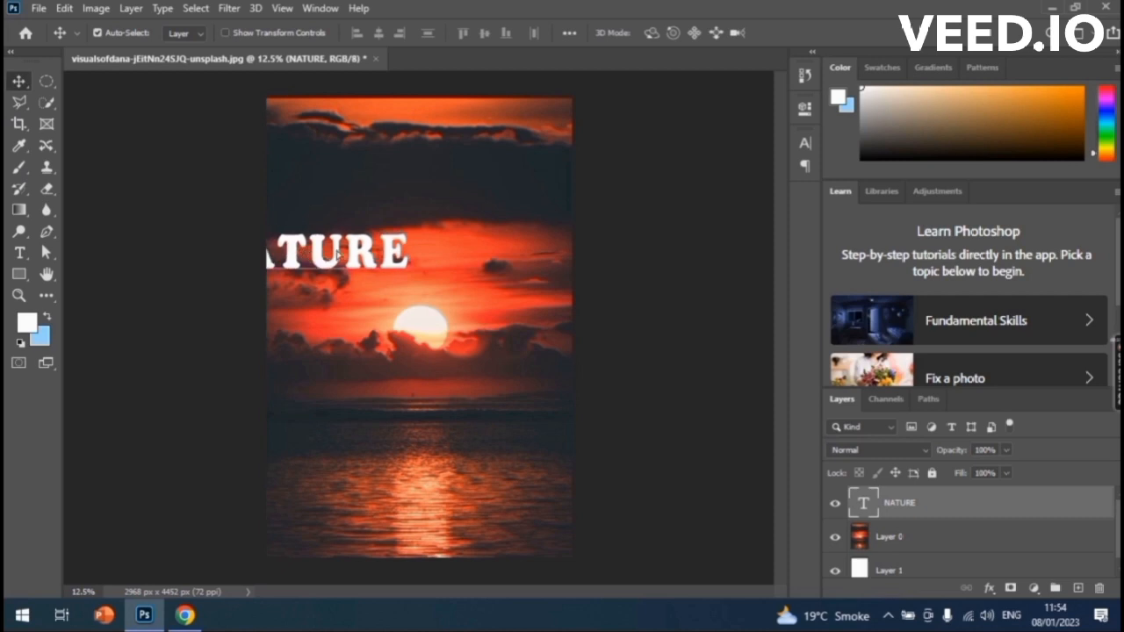
left_click_drag(290, 254, 409, 325)
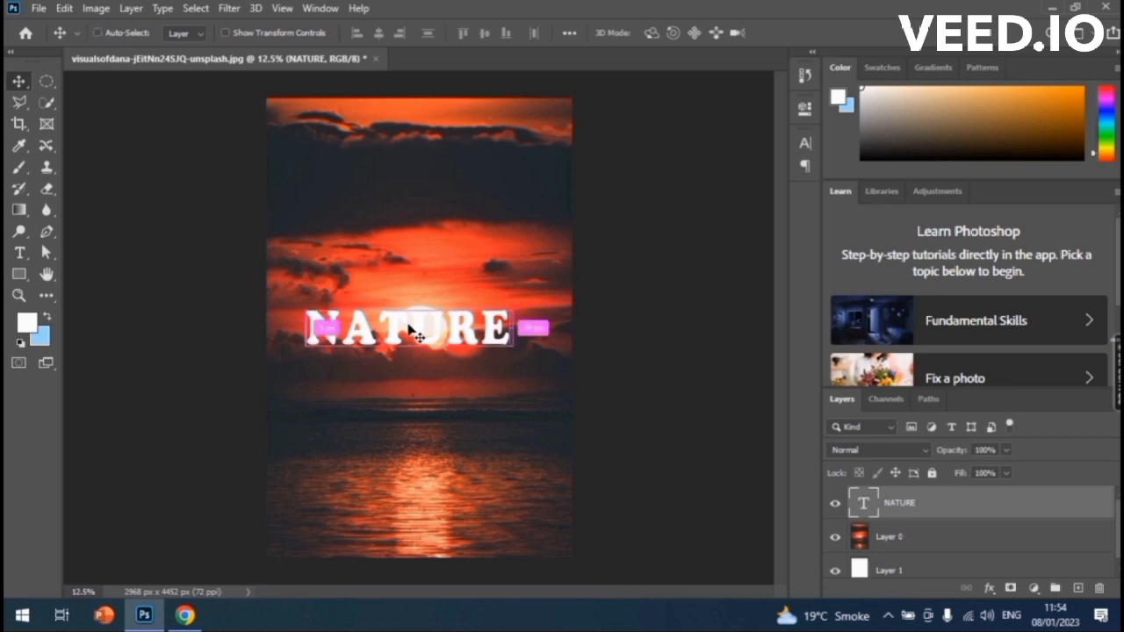
key("ctrl+t")
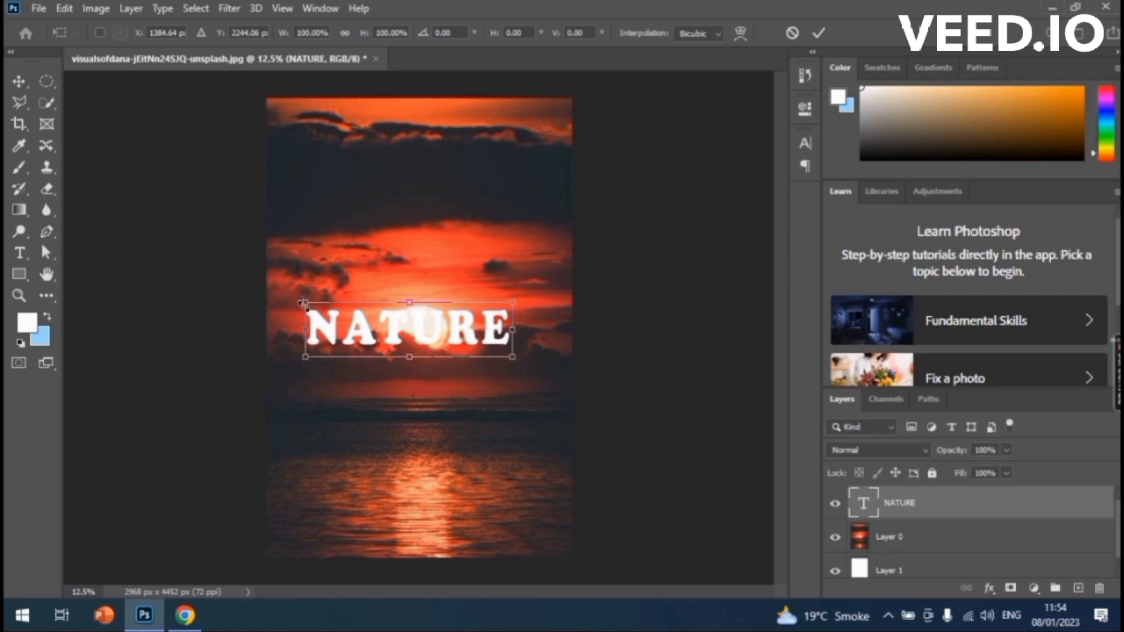
left_click_drag(303, 305, 321, 229)
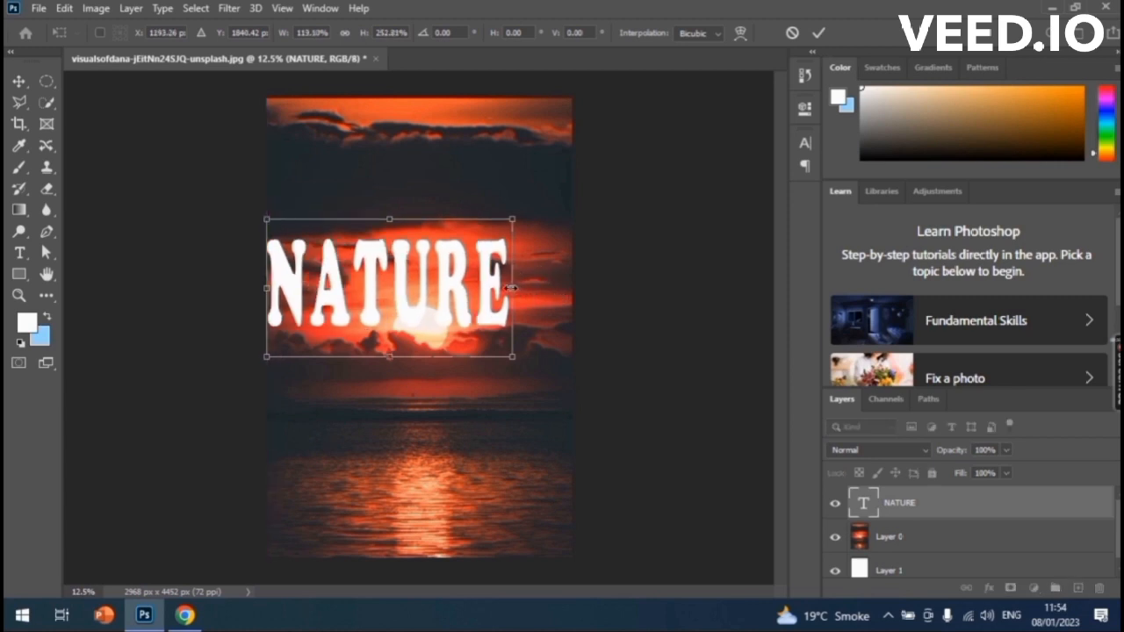
left_click_drag(512, 287, 573, 288)
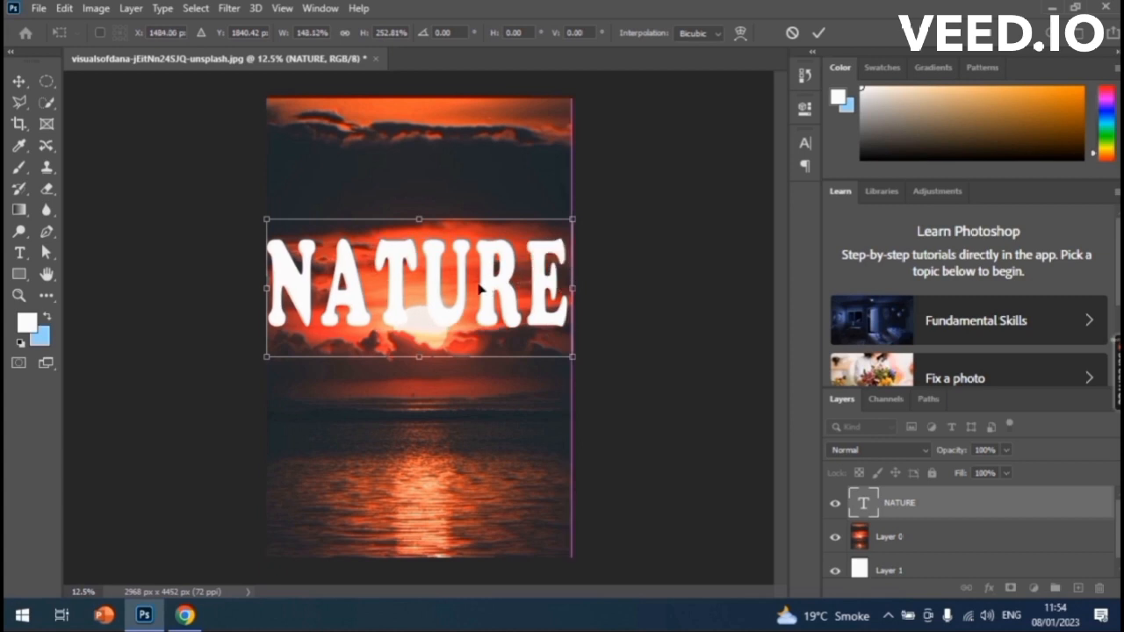
left_click_drag(444, 296, 437, 337)
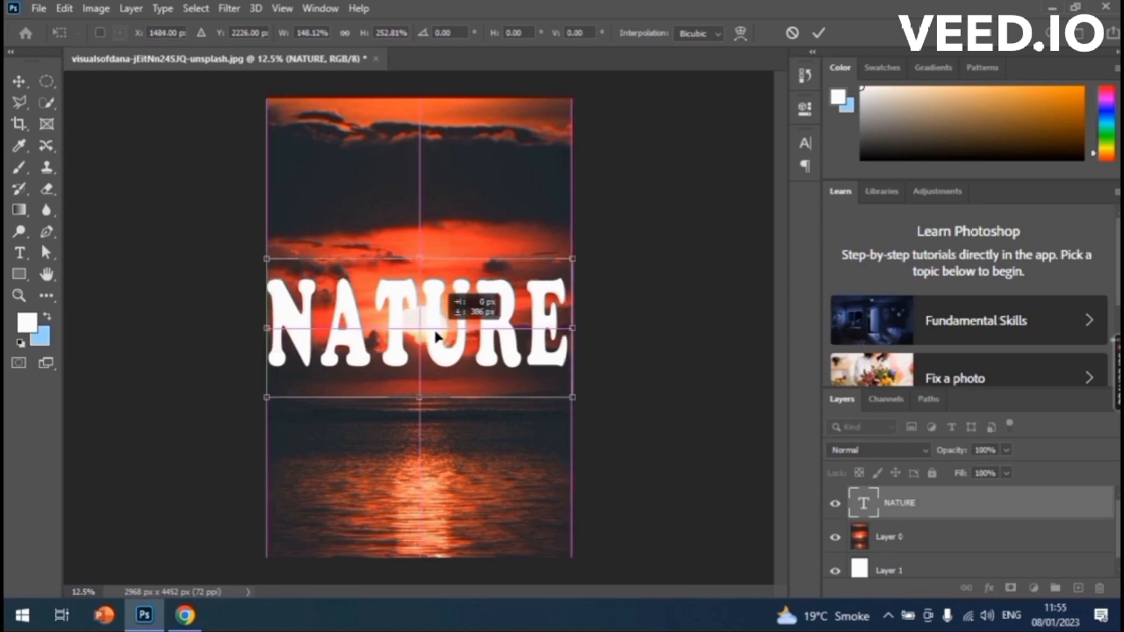
left_click_drag(437, 337, 437, 338)
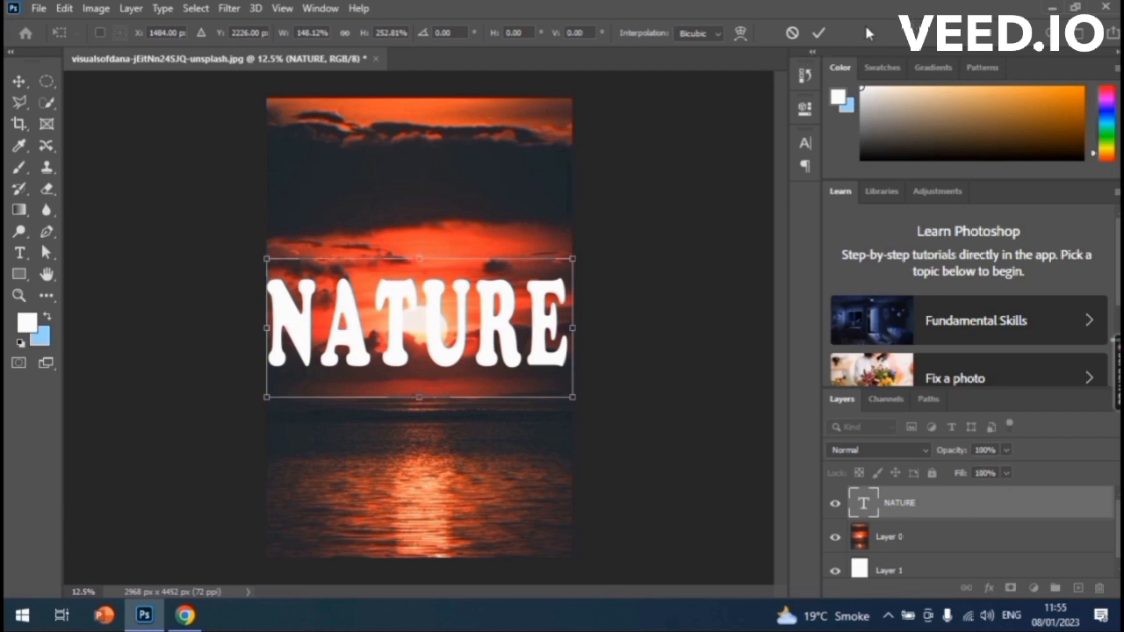
left_click(819, 32)
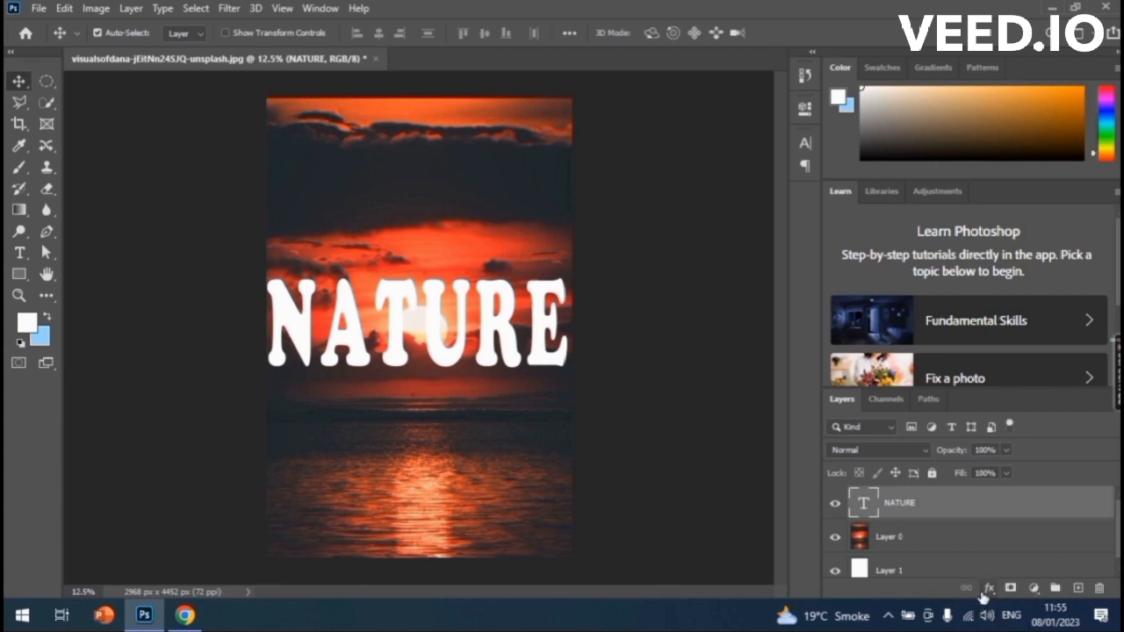
- Add a drop shadow to the NATURE text with 36% opacity and the colour black (000000)
left_click(988, 589)
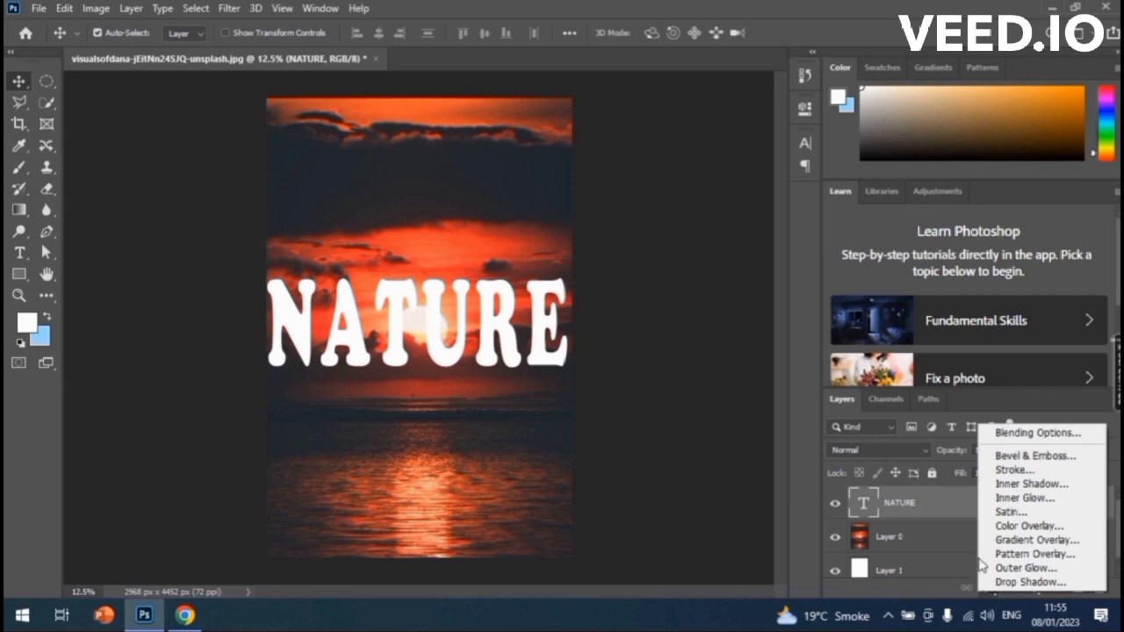
left_click(1009, 583)
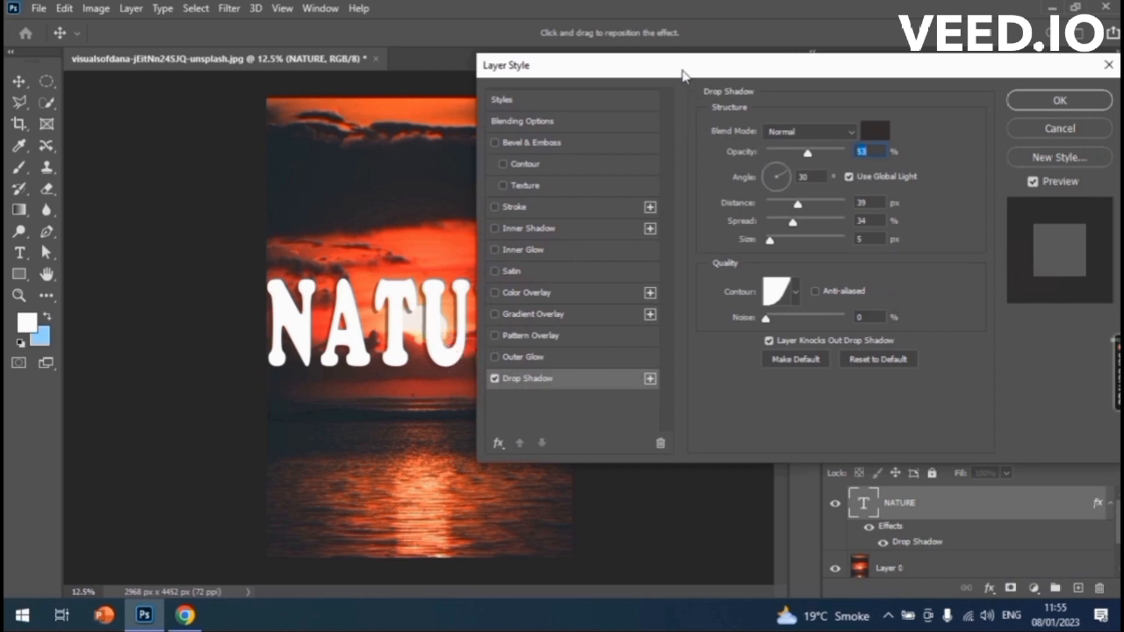
left_click_drag(683, 76, 600, 22)
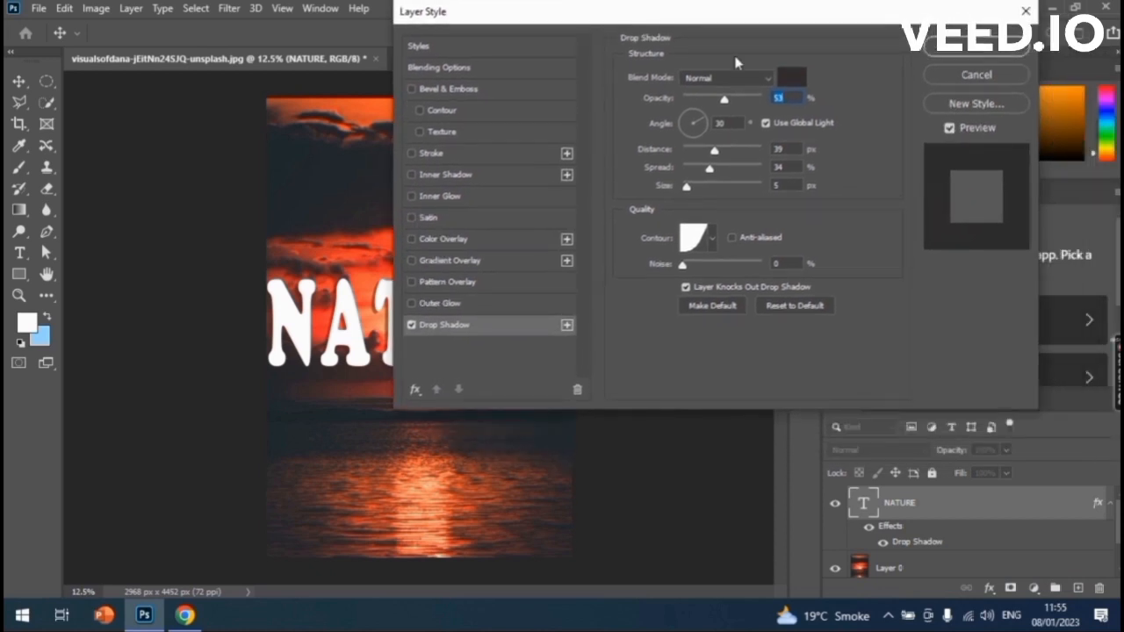
left_click_drag(724, 102, 715, 104)
left_click(792, 78)
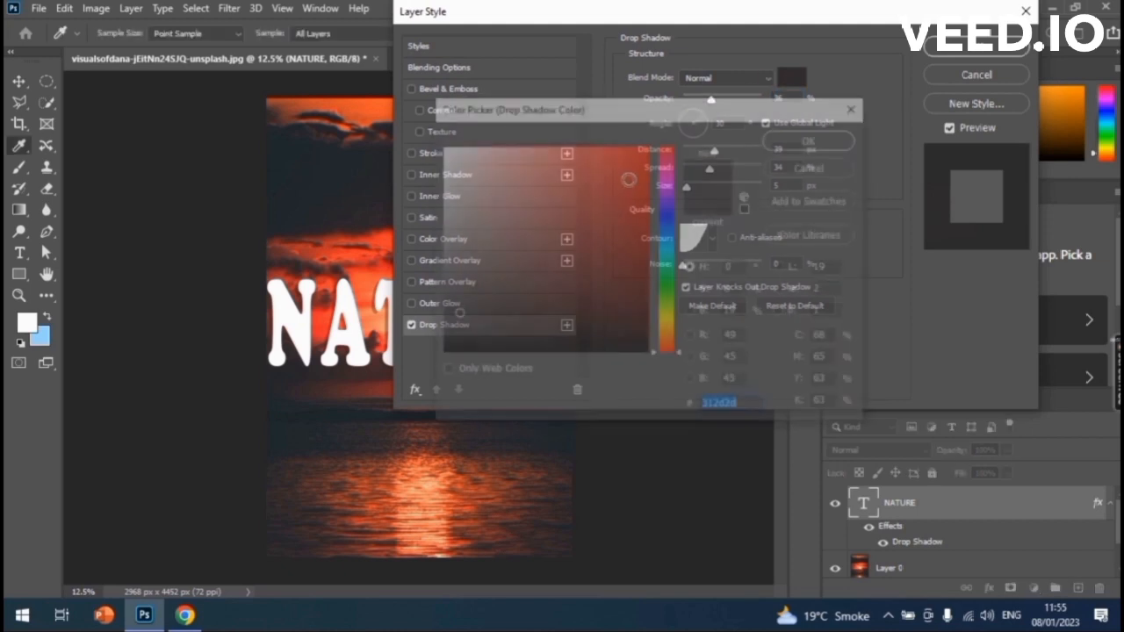
left_click_drag(544, 323, 536, 369)
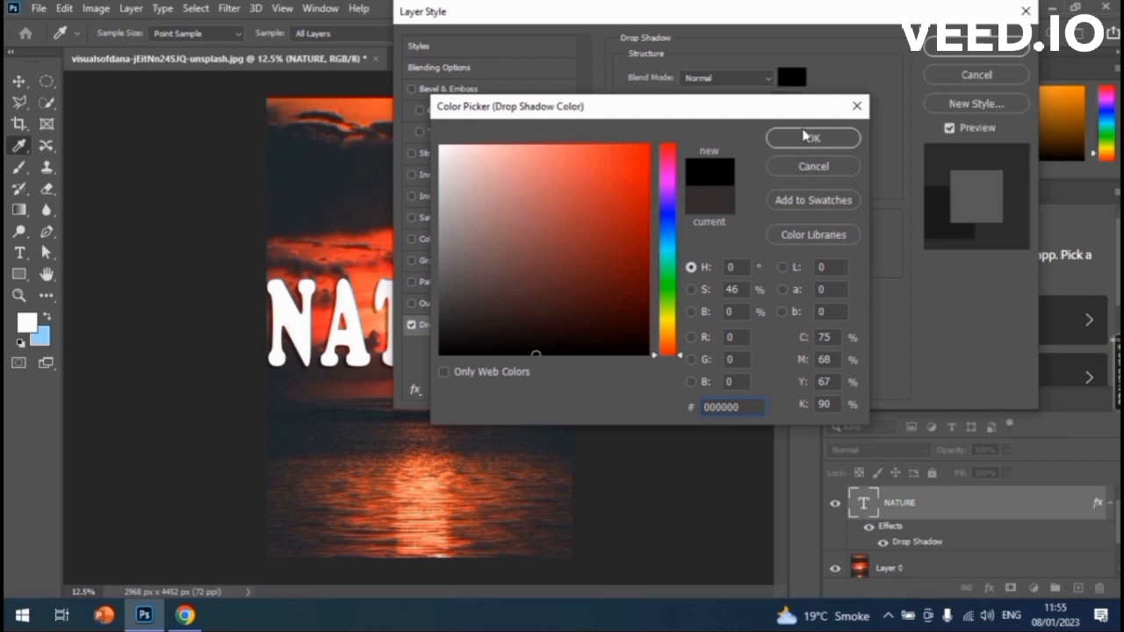
left_click(807, 137)
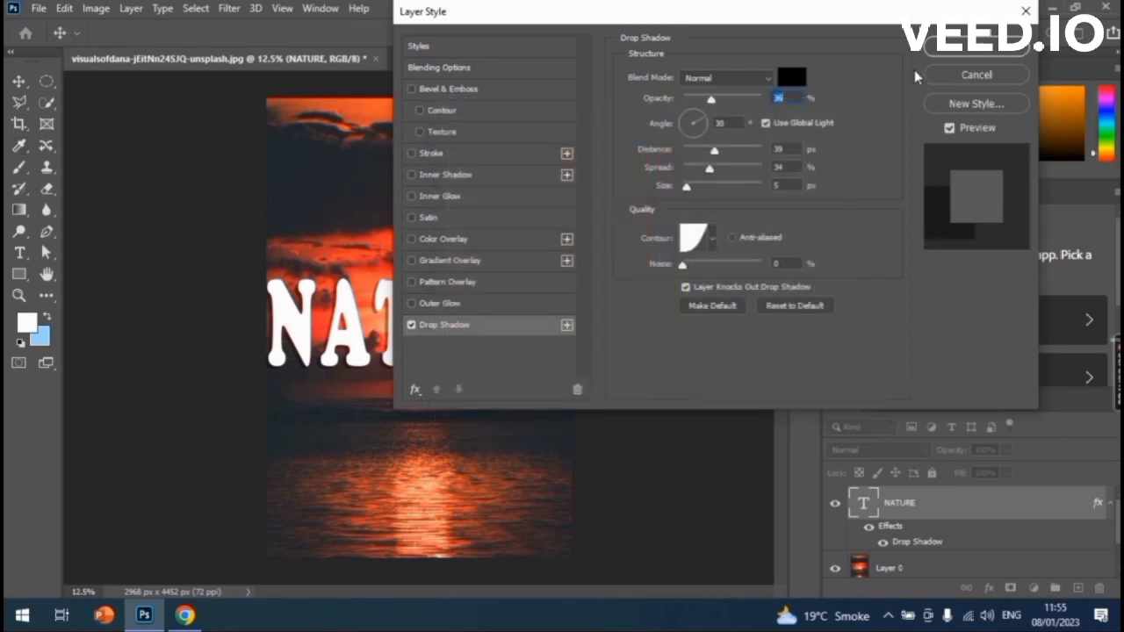
- Reduce the drop shadow's distance, set its spread to 33% and size to 7 px, and apply the layer style
left_click_drag(714, 151, 712, 183)
left_click_drag(689, 191, 691, 195)
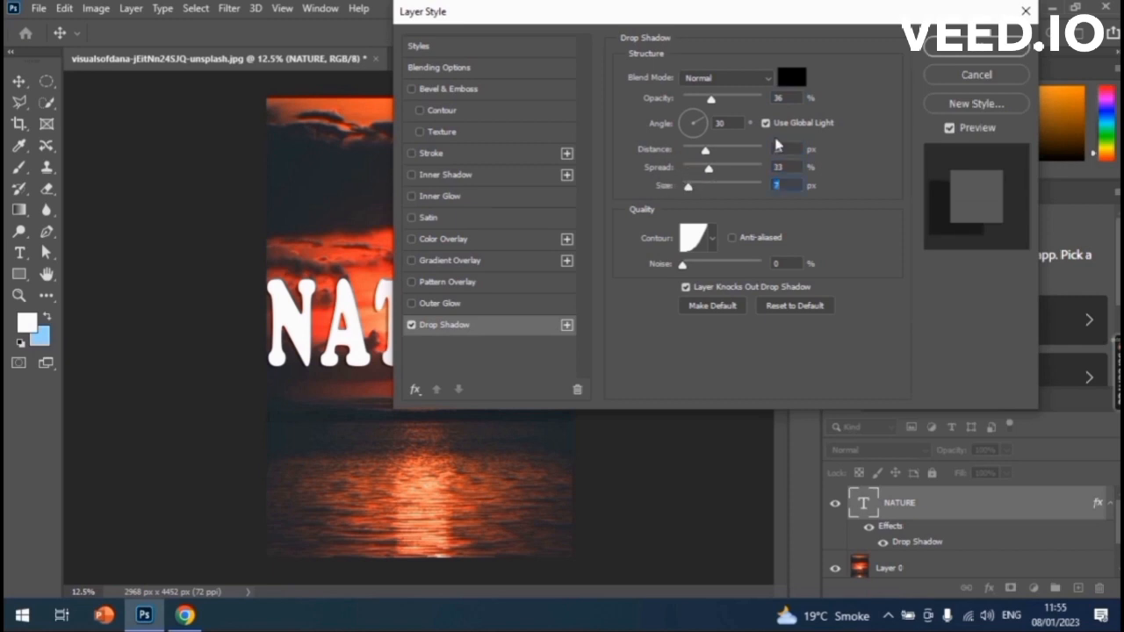
left_click(956, 54)
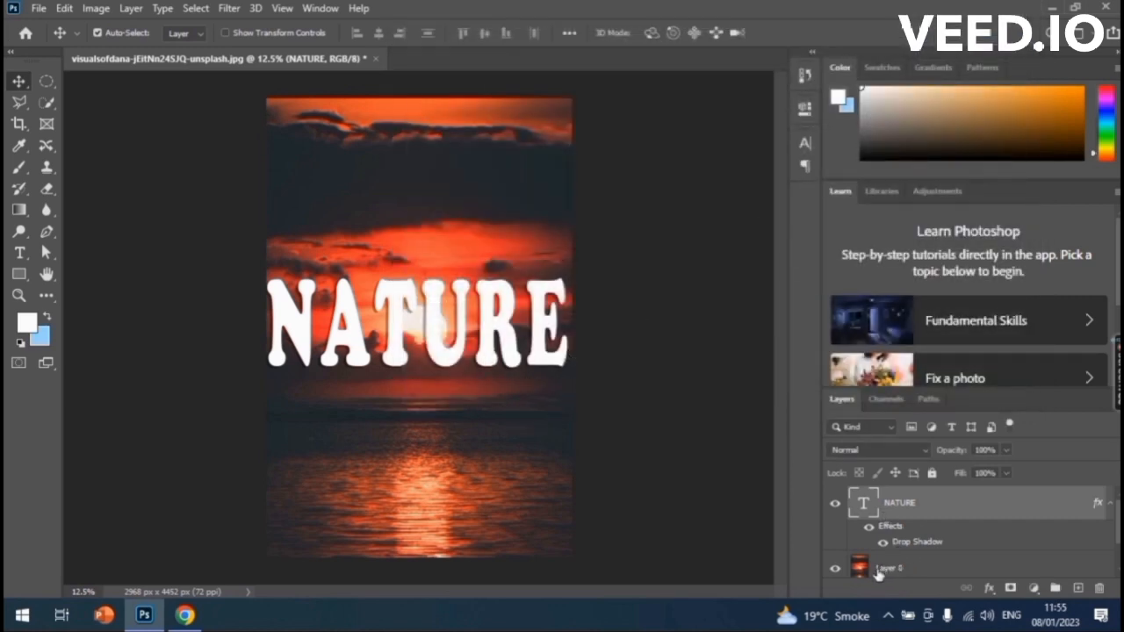
- Move Layer 0 above the NATURE text layer and clip it to the text with a clipping mask
left_click_drag(879, 574, 865, 504)
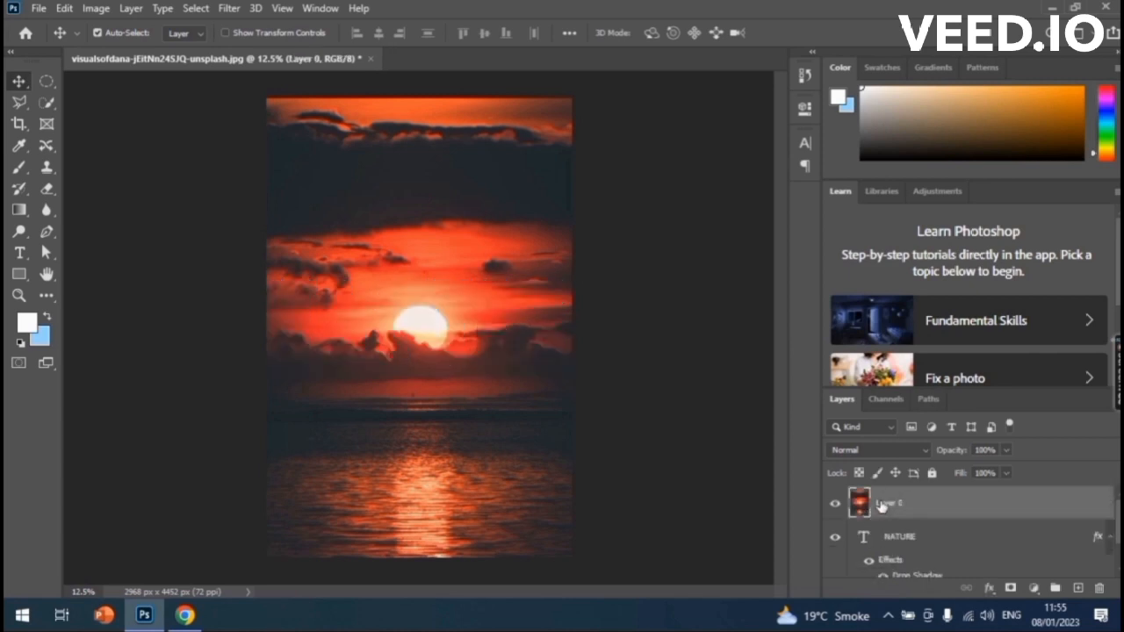
right_click(882, 507)
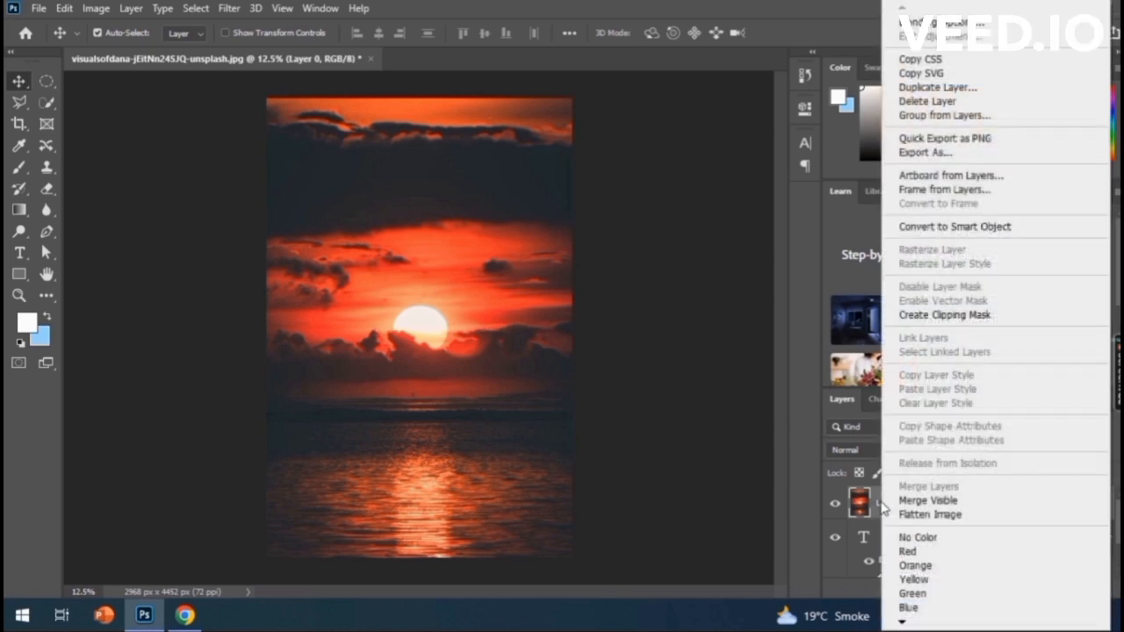
left_click(924, 315)
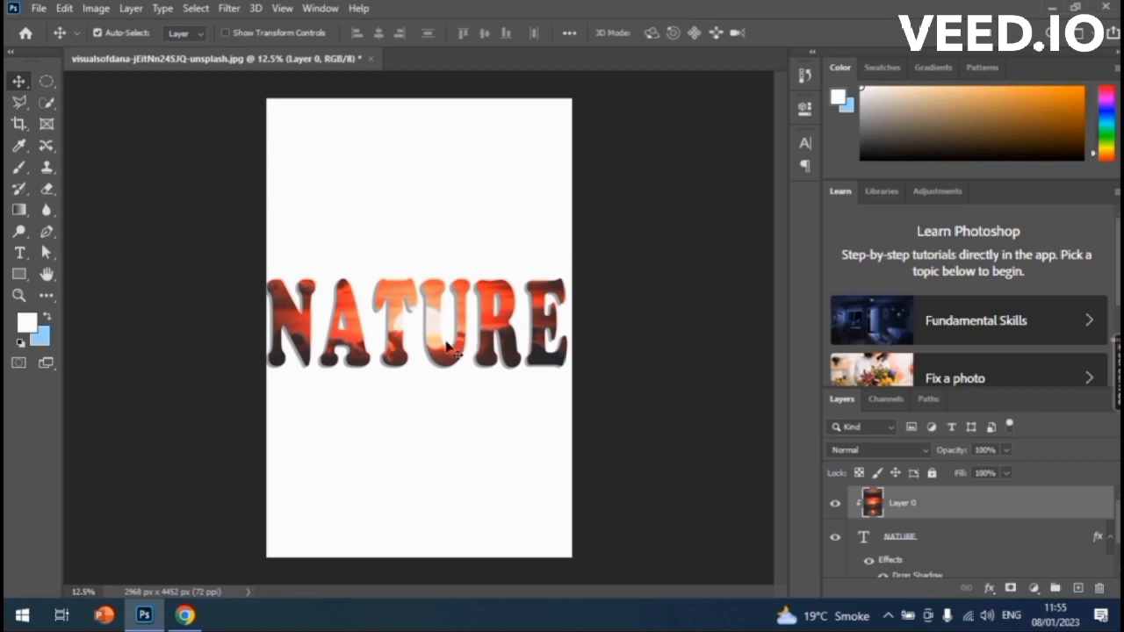
- Shift the clipped sunset photo slightly upward inside the NATURE letters
mouse_move(445, 347)
left_mouse_down()
mouse_move(427, 340)
mouse_move(433, 303)
mouse_move(436, 328)
mouse_move(400, 329)
mouse_move(479, 318)
mouse_move(416, 325)
mouse_move(426, 336)
mouse_move(419, 330)
mouse_move(429, 324)
mouse_move(428, 342)
mouse_move(432, 332)
left_mouse_up()
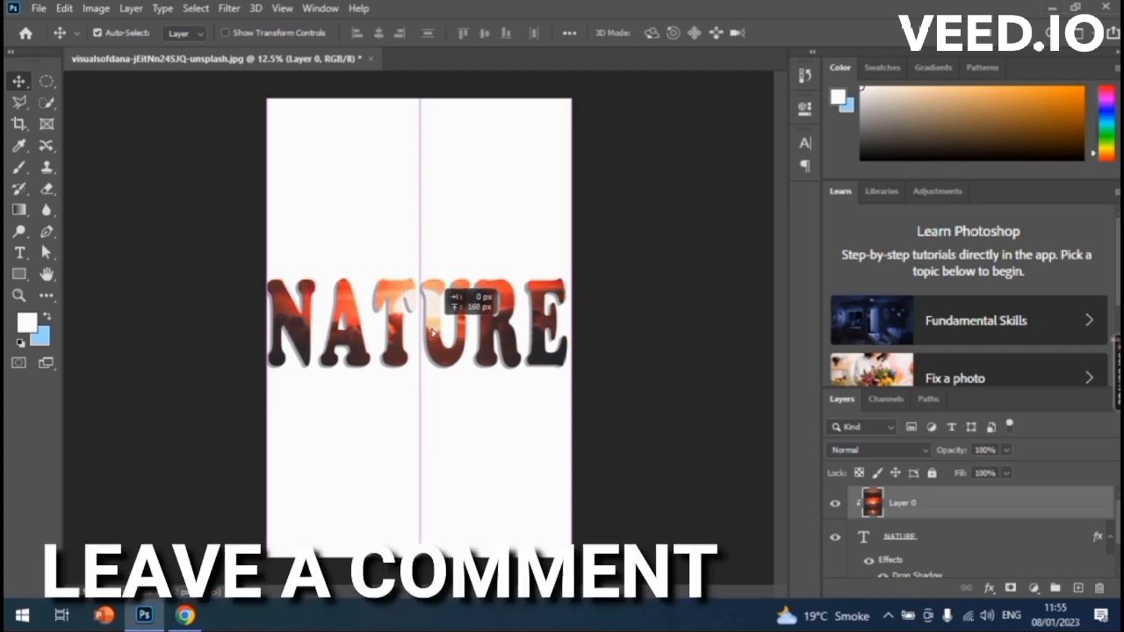
left_click_drag(433, 332, 434, 334)
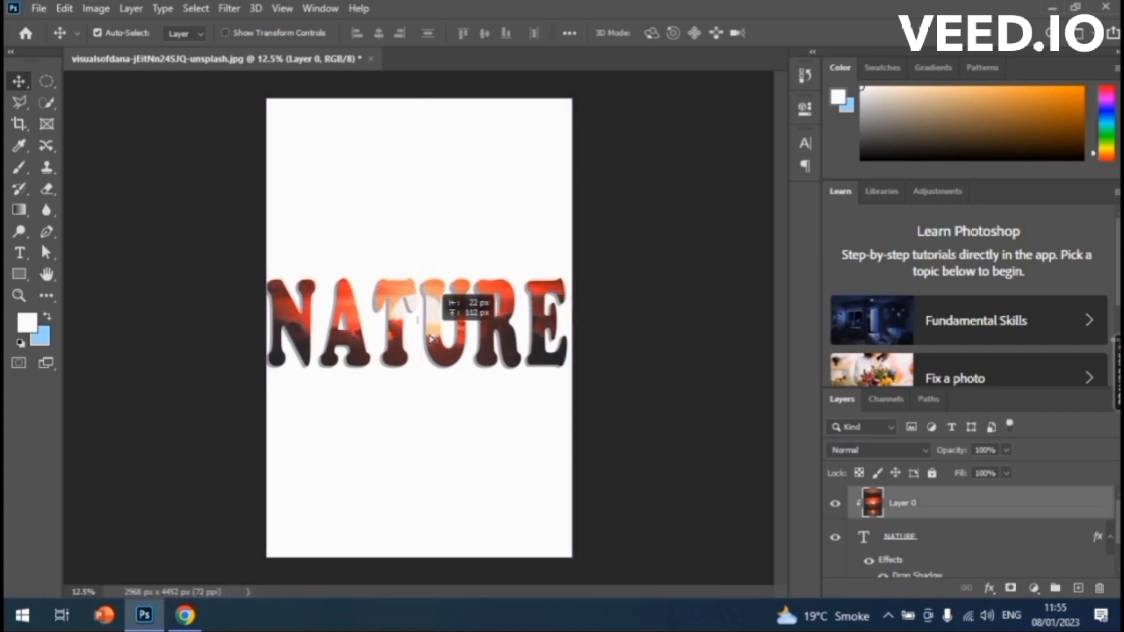